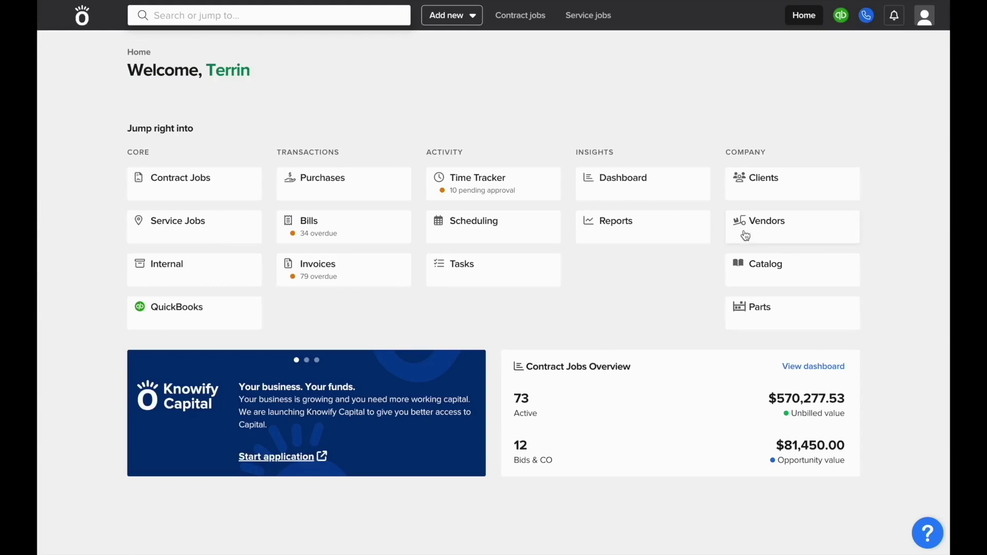
# Filter vendors by 'sub' and re-save Sub's Contractors as a Subcontractor-type vendor
pyautogui.click(746, 236)
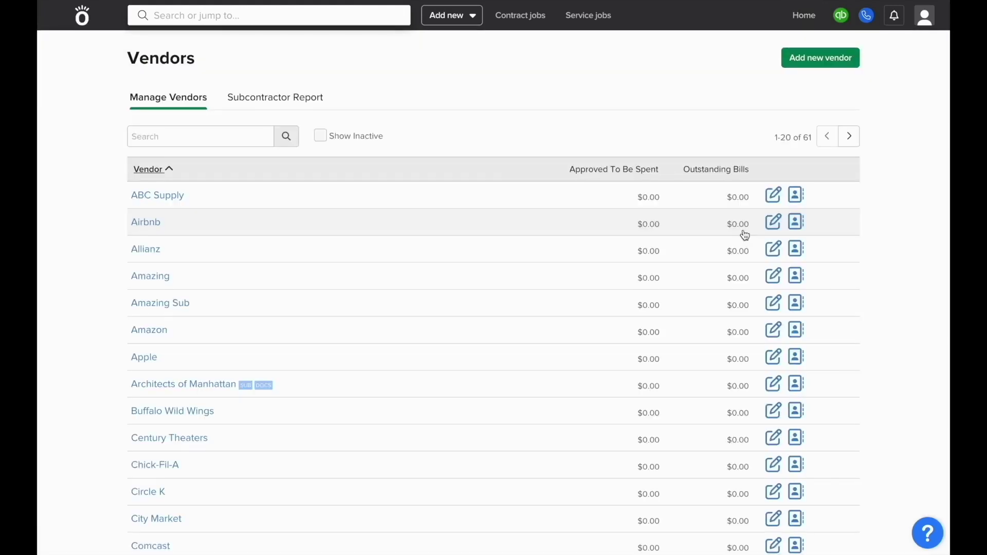
pyautogui.click(272, 135)
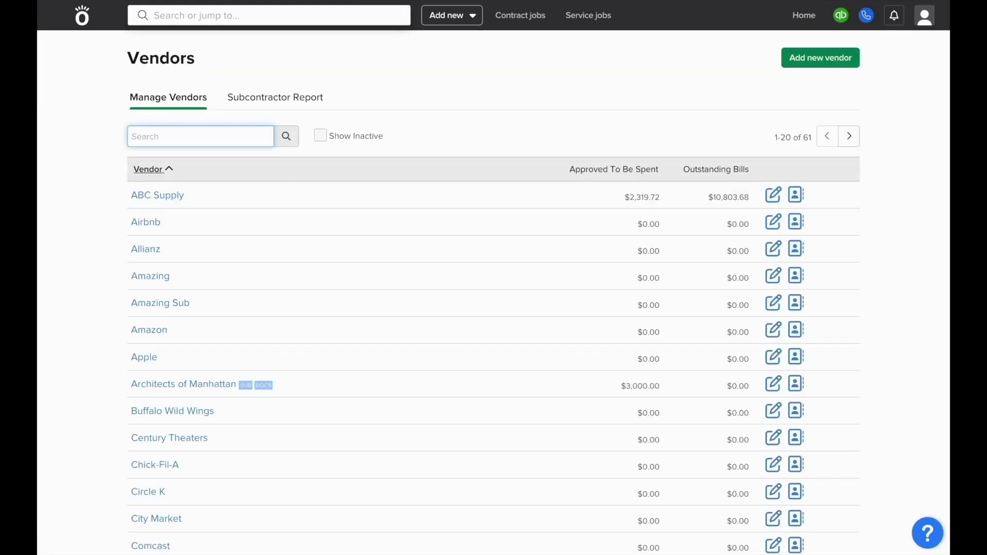
pyautogui.write('sub')
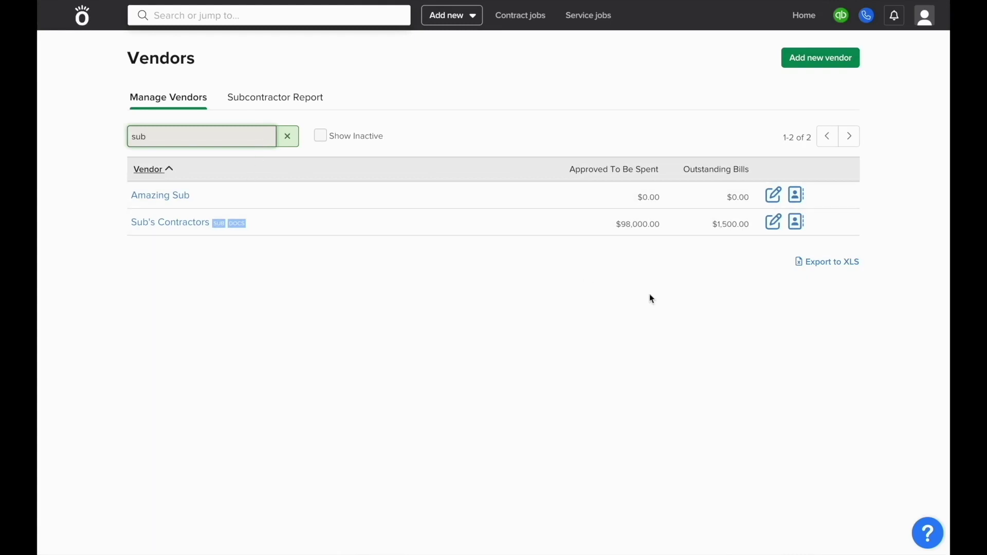
pyautogui.click(775, 222)
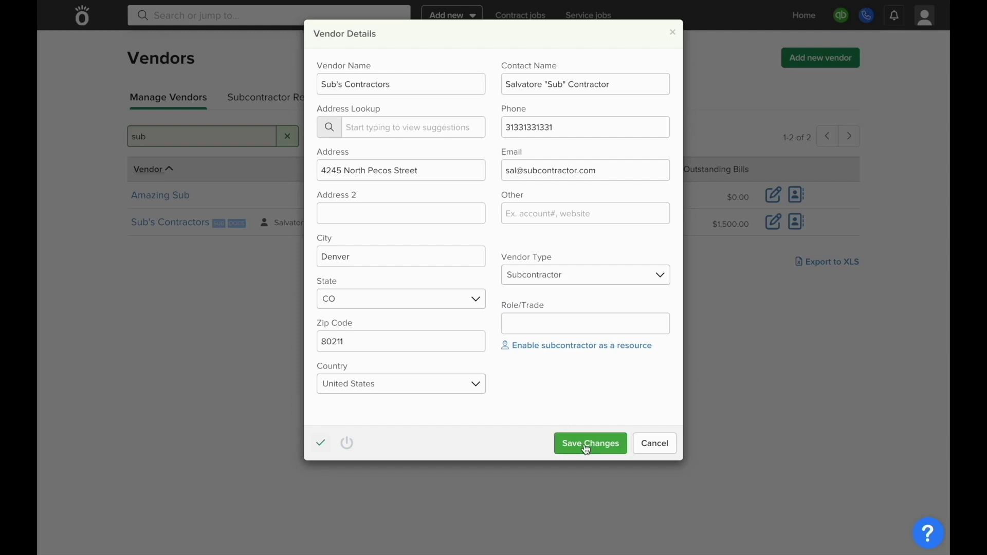
pyautogui.click(586, 450)
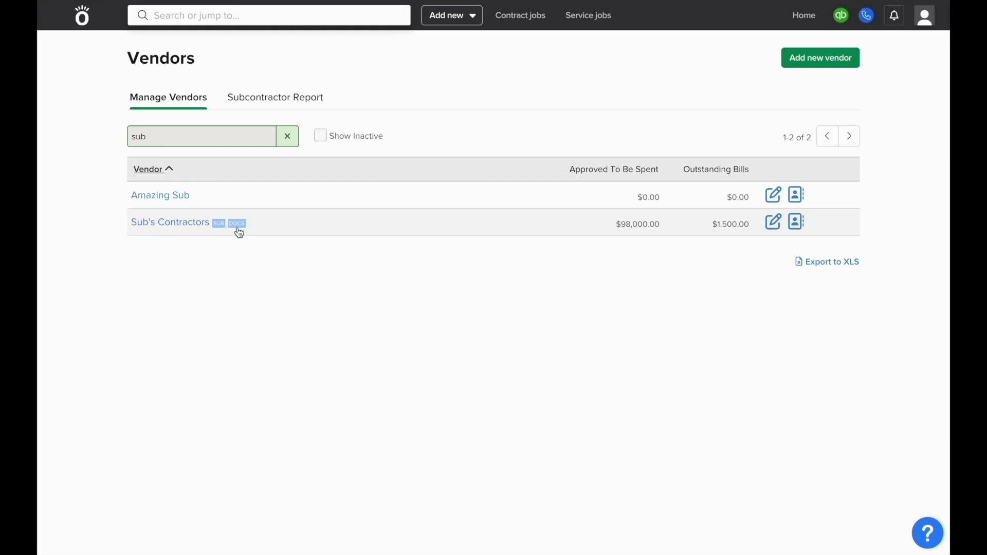
# Upload a document for Sub's Contractors with a 6/30/23 expiration date
pyautogui.click(173, 223)
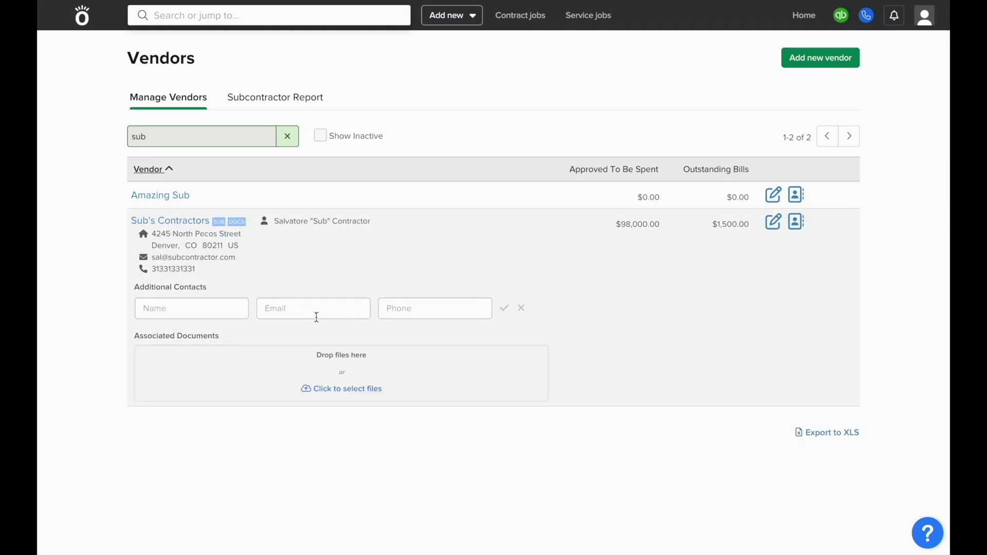
pyautogui.hotkey('ctrl', 'v')
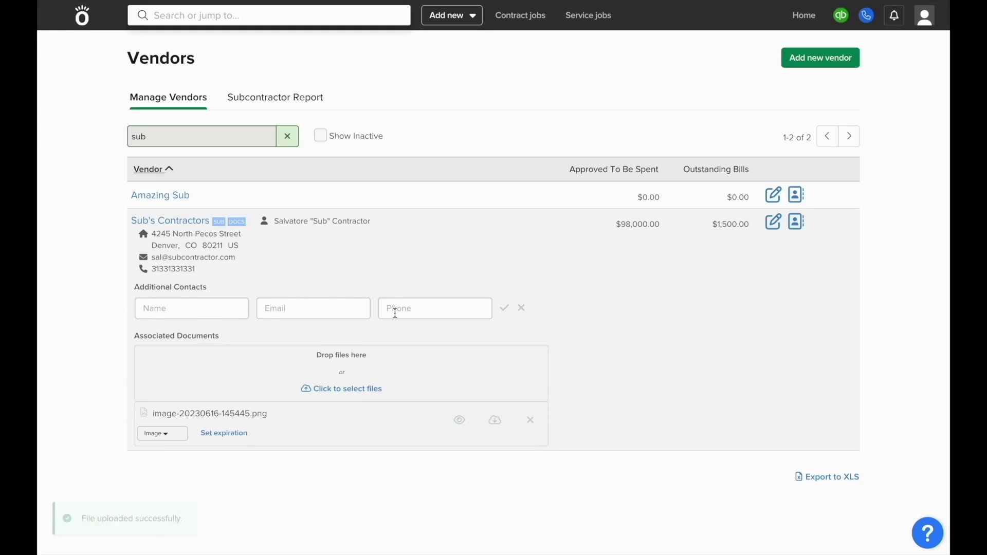
pyautogui.click(209, 434)
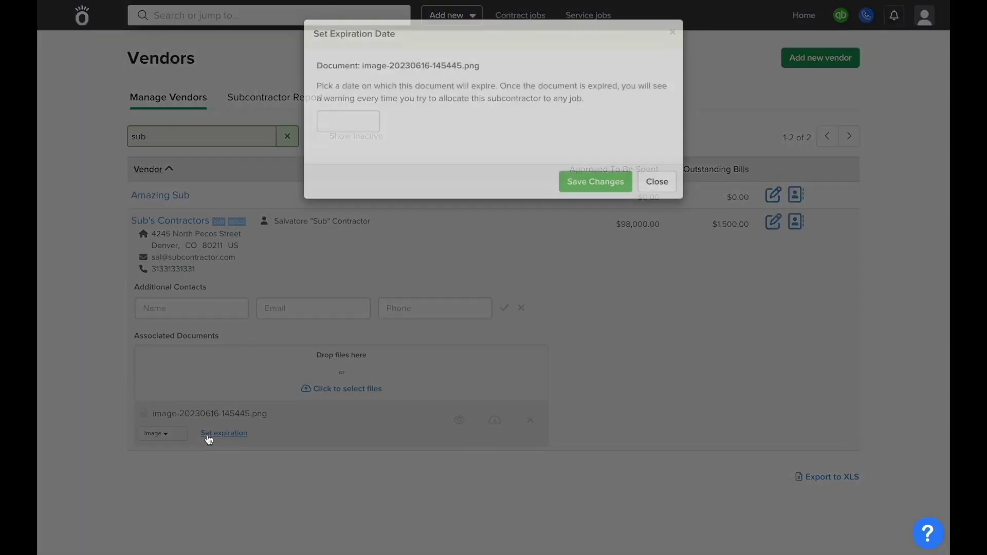
pyautogui.click(348, 122)
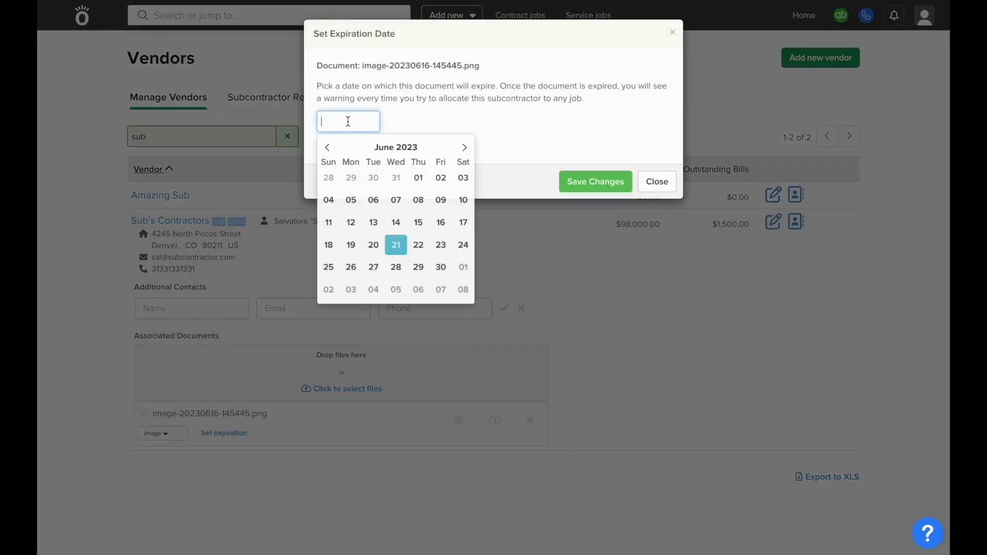
pyautogui.click(441, 266)
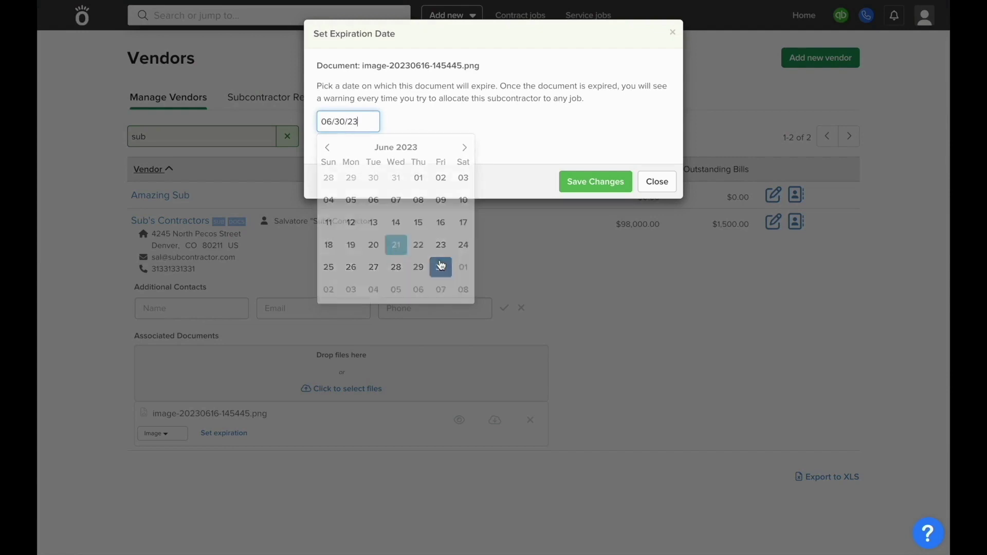
pyautogui.click(578, 187)
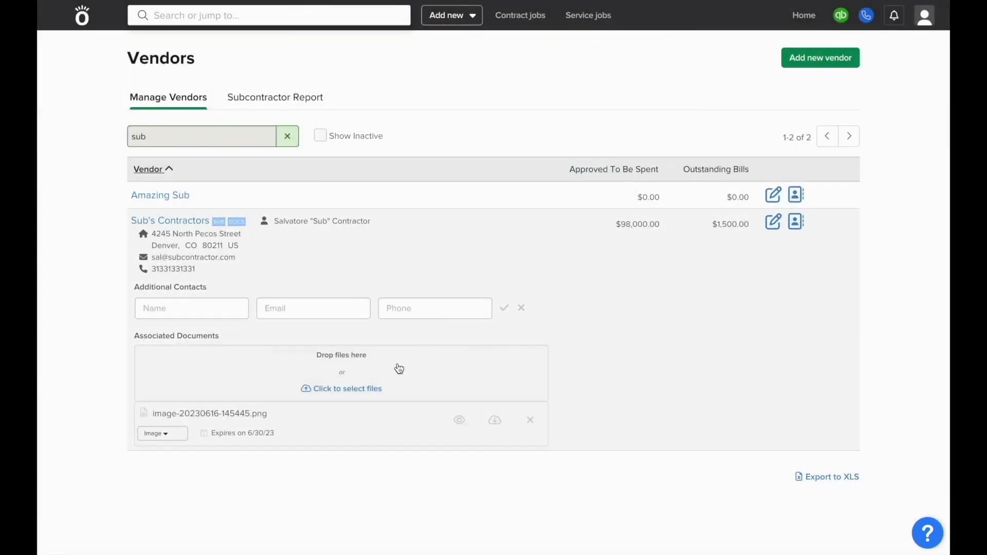
# Set the document type to GL and clear the search to list all 61 vendors
pyautogui.click(160, 434)
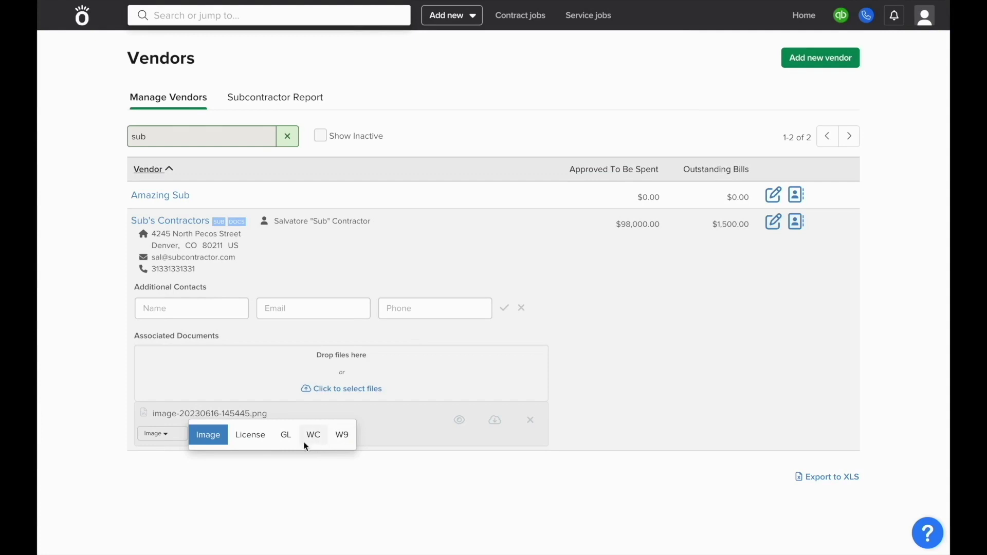
pyautogui.click(285, 436)
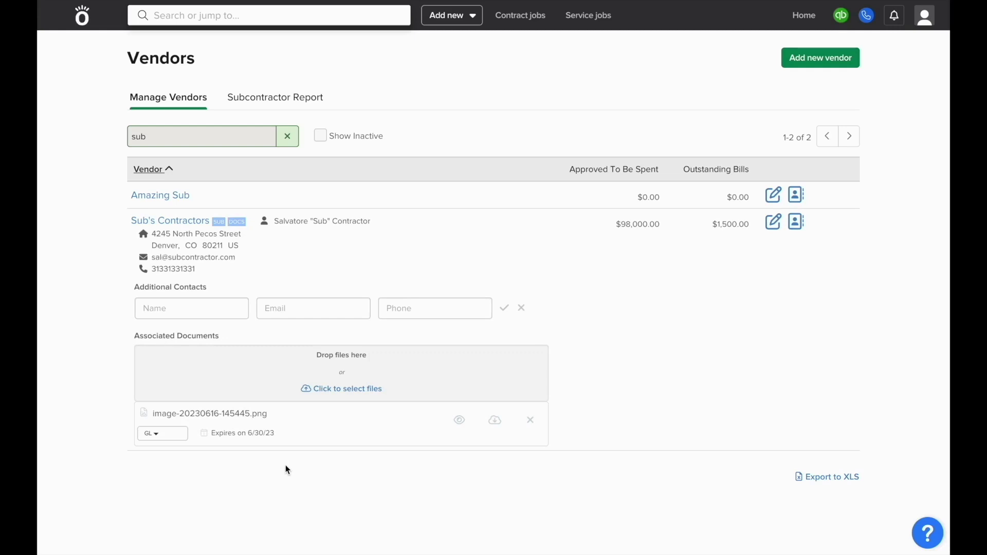
pyautogui.click(288, 138)
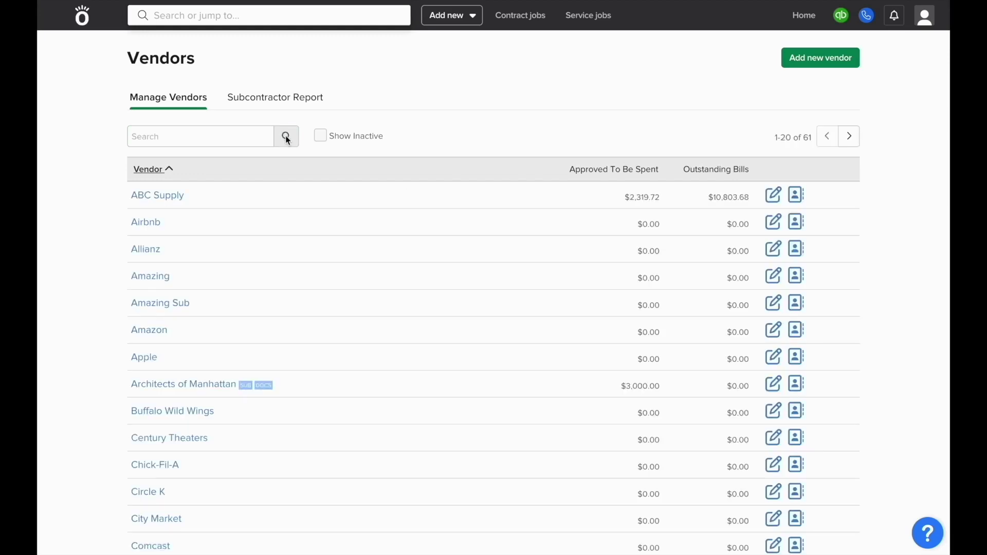
# Open Project #00438's phase plan from Contract jobs and switch it to budget mode
pyautogui.click(519, 23)
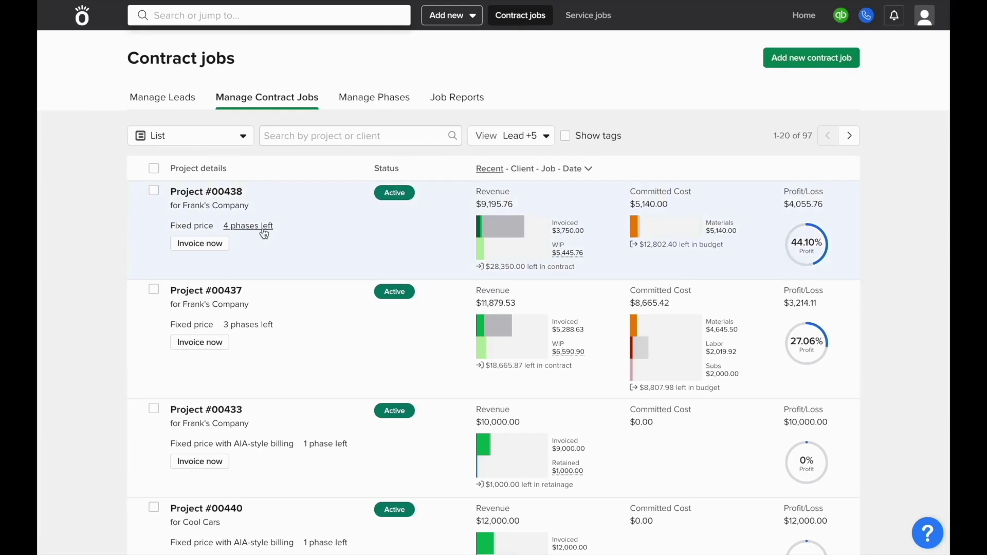
pyautogui.click(264, 231)
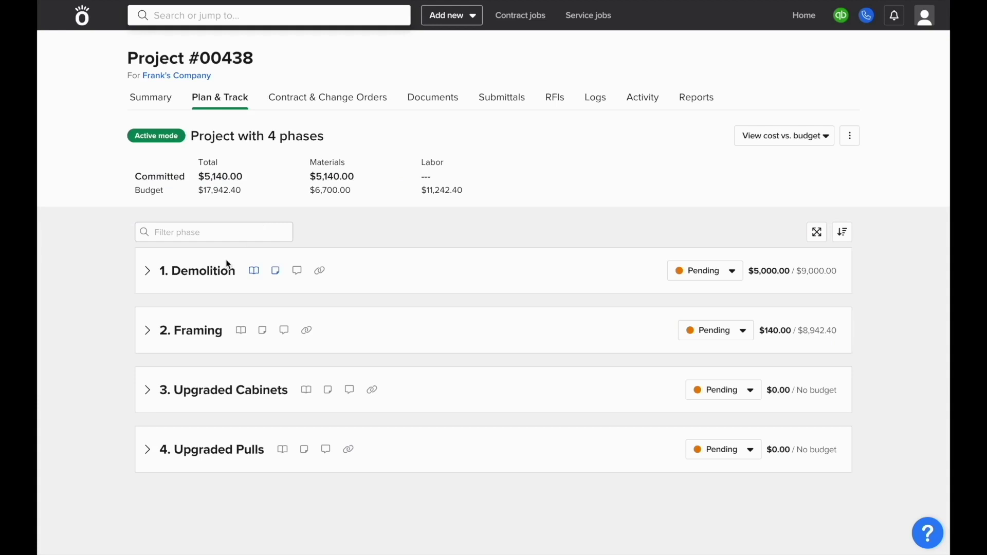
pyautogui.click(849, 136)
pyautogui.click(820, 170)
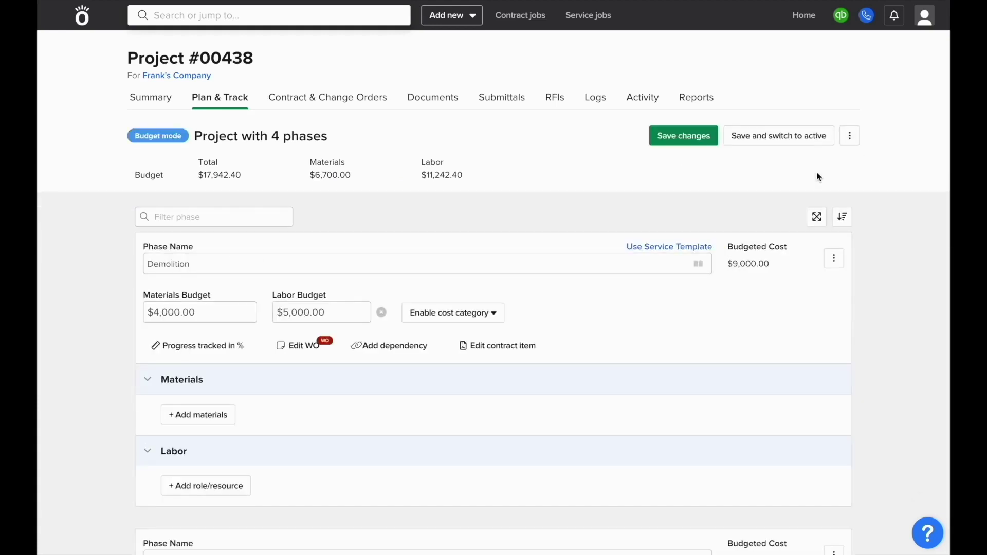
# Add a Subcontractors cost category to Demolition with a 4000 budget
pyautogui.click(498, 319)
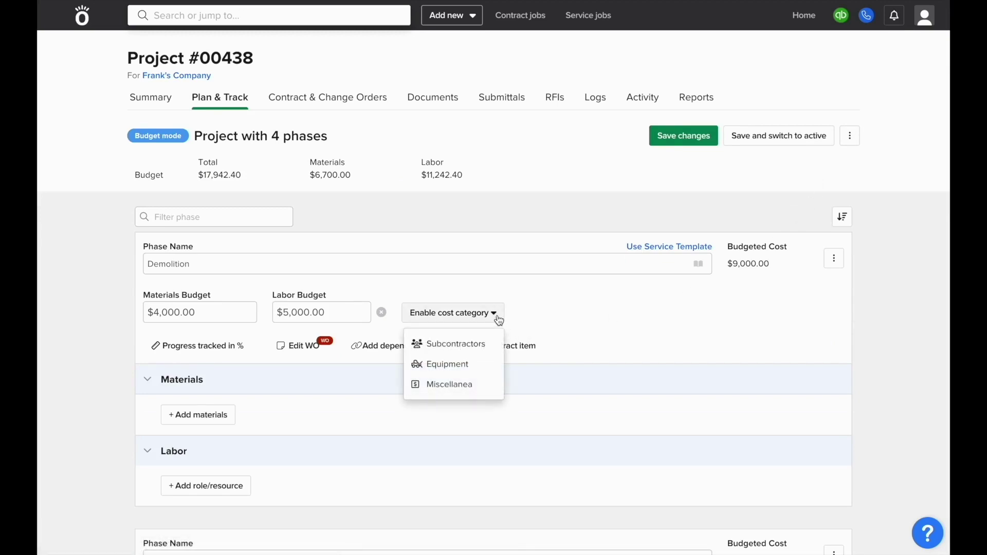
pyautogui.click(466, 350)
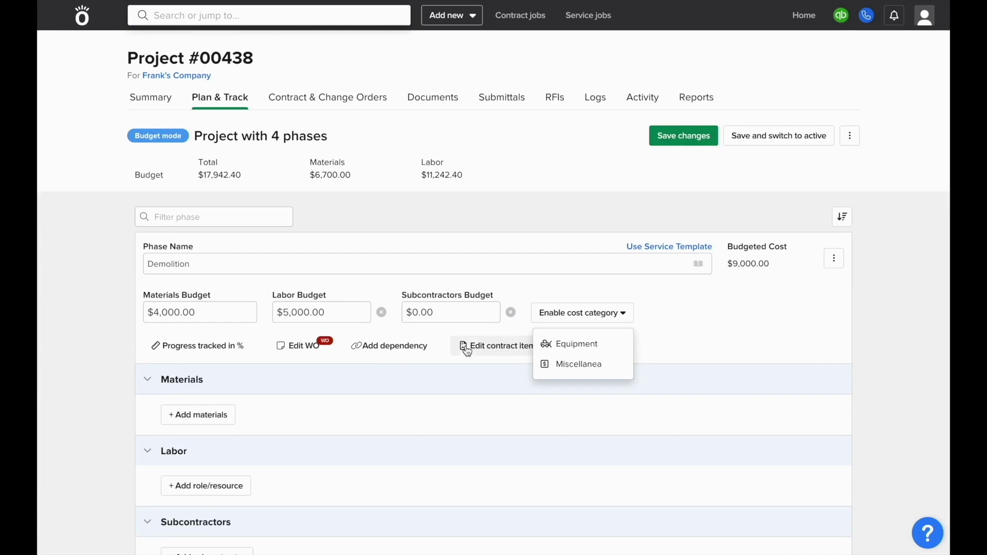
pyautogui.click(468, 321)
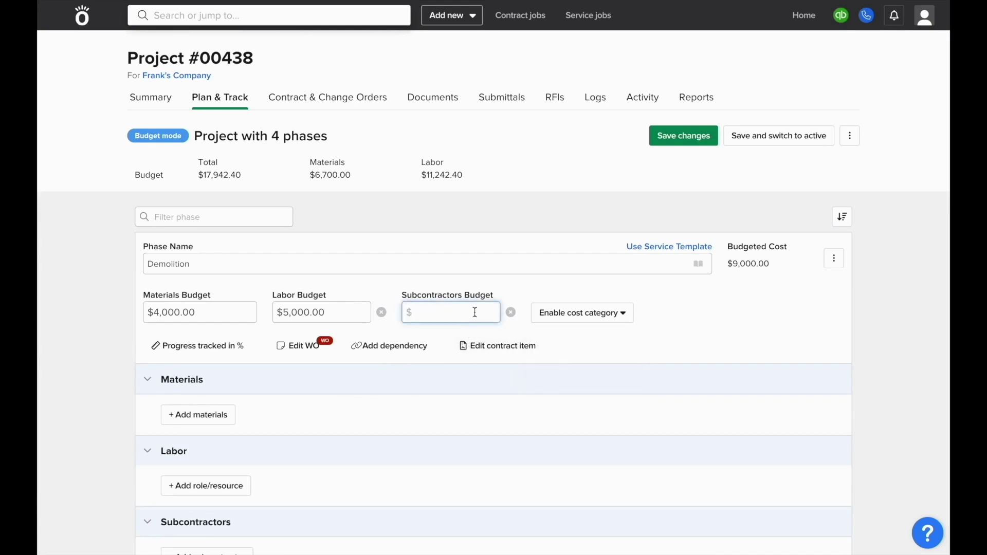
pyautogui.write('4000')
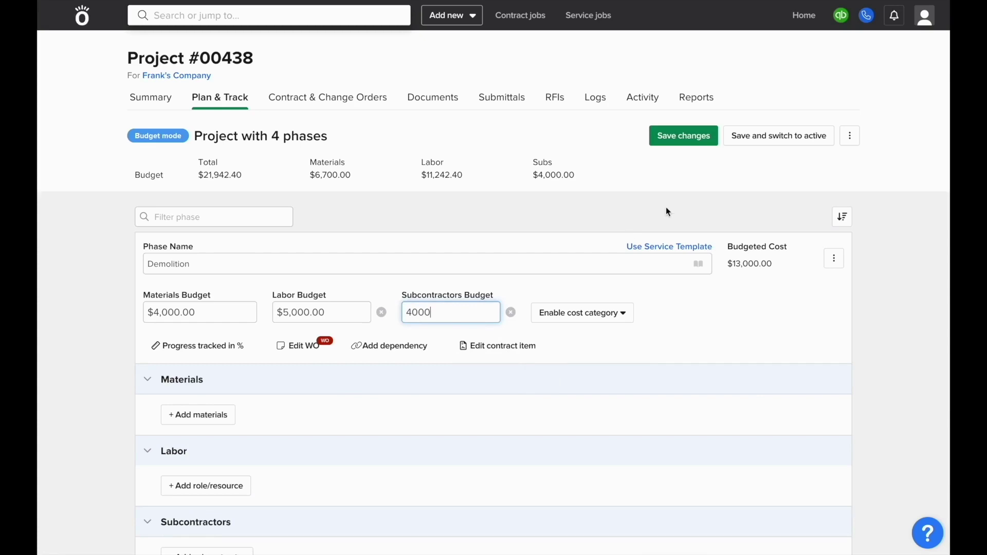
# Save the budget and add Sub's Contractors as Demolition's subcontractor
pyautogui.click(785, 137)
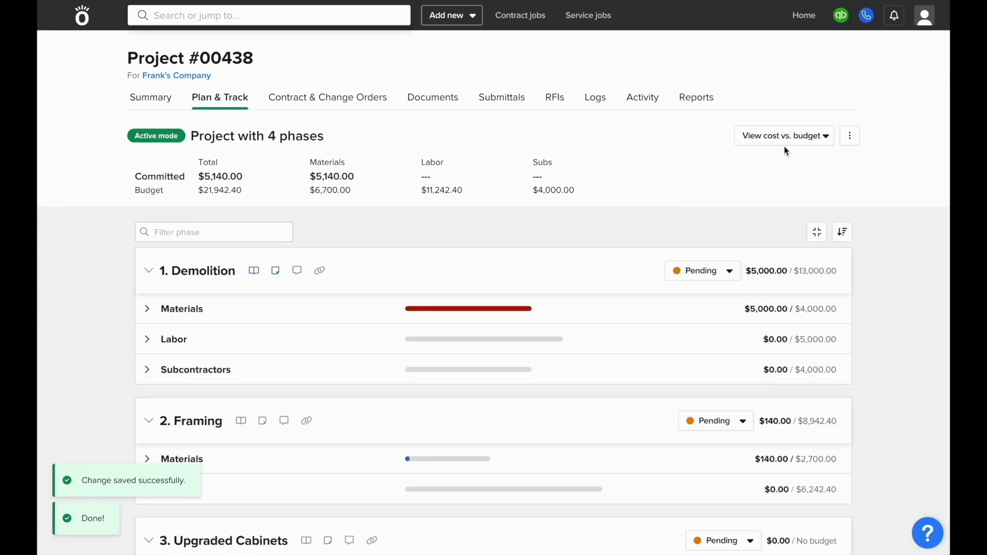
pyautogui.click(347, 384)
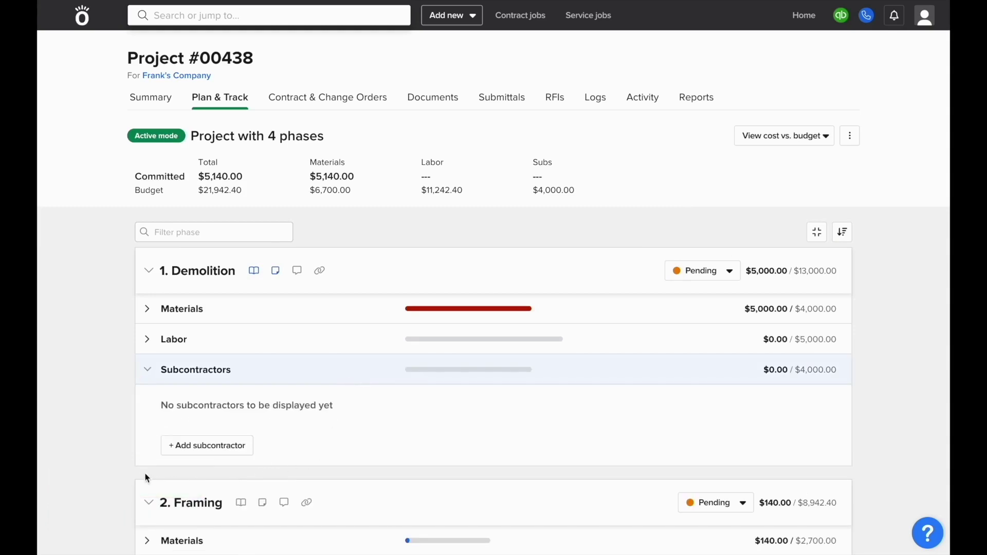
pyautogui.click(207, 454)
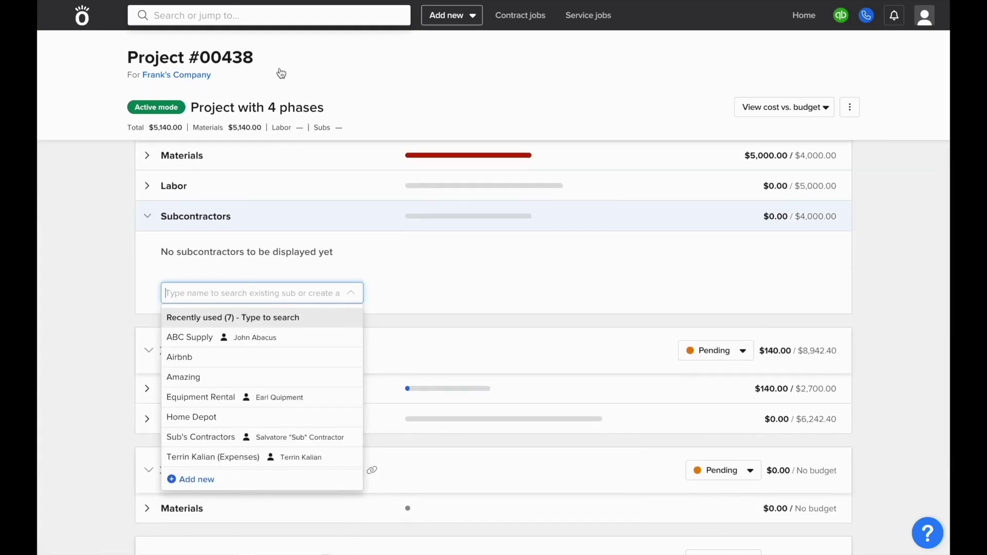
pyautogui.write('sub')
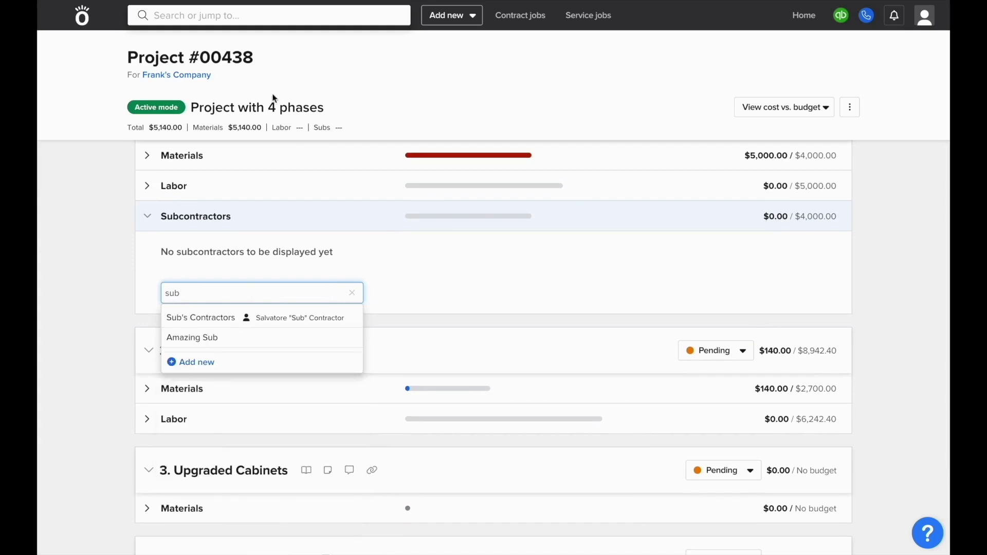
pyautogui.click(239, 318)
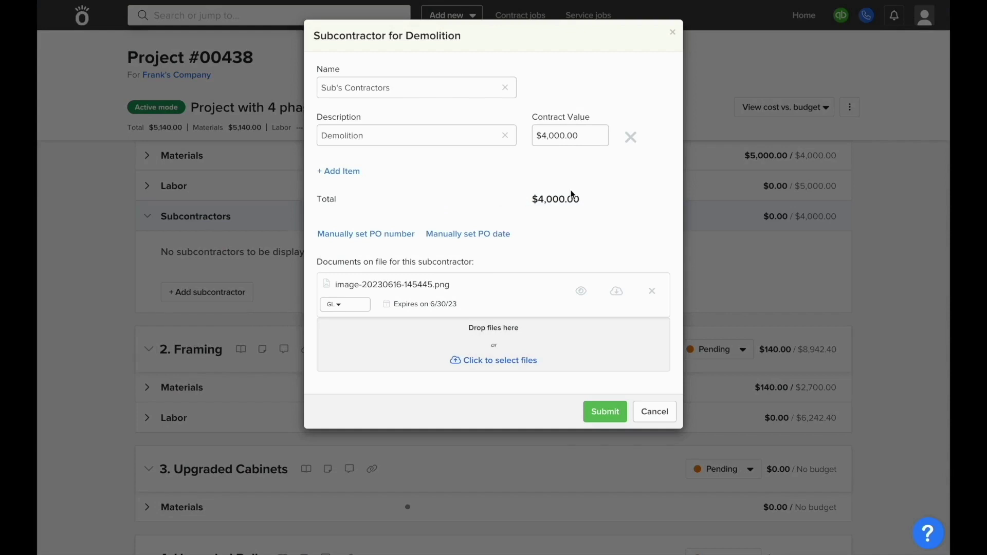
# Set the Demolition subcontract value to $4,500, submit it under PO 154, and view its details
pyautogui.click(573, 138)
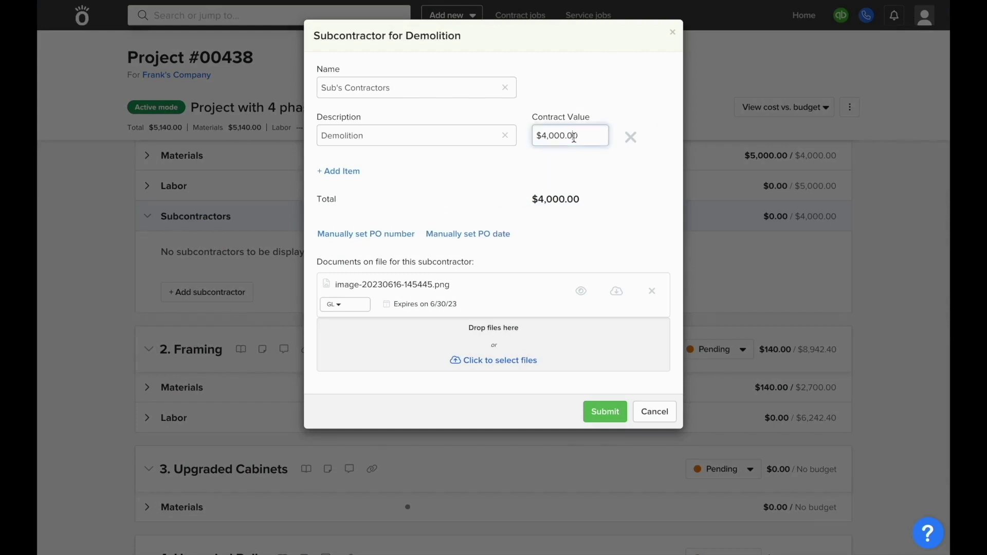
pyautogui.doubleClick(574, 138)
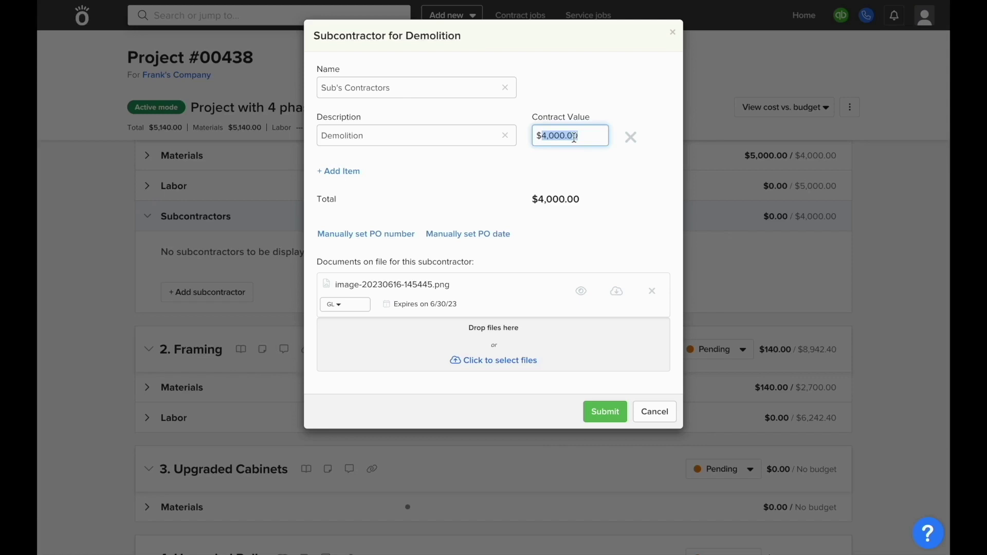
pyautogui.write('4500')
pyautogui.click(565, 178)
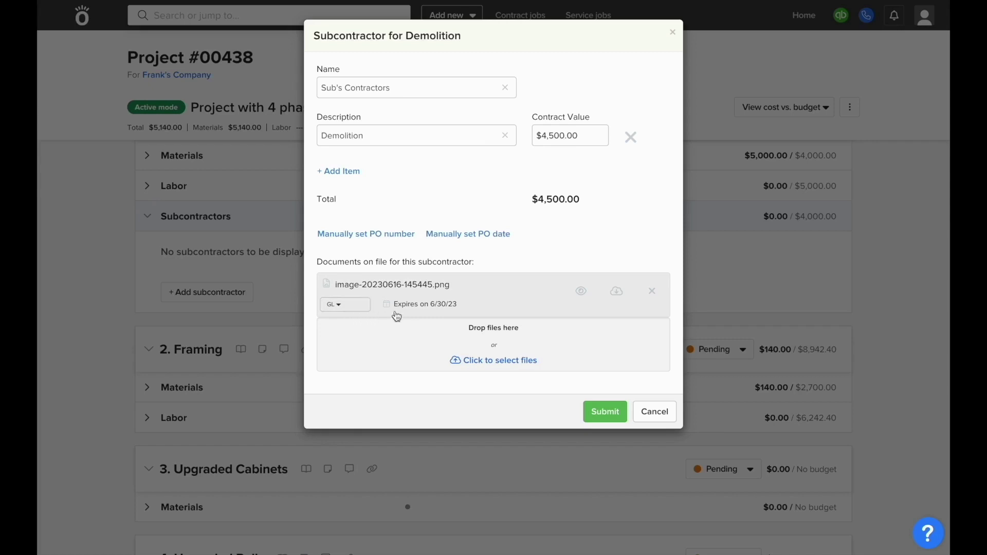
pyautogui.click(601, 411)
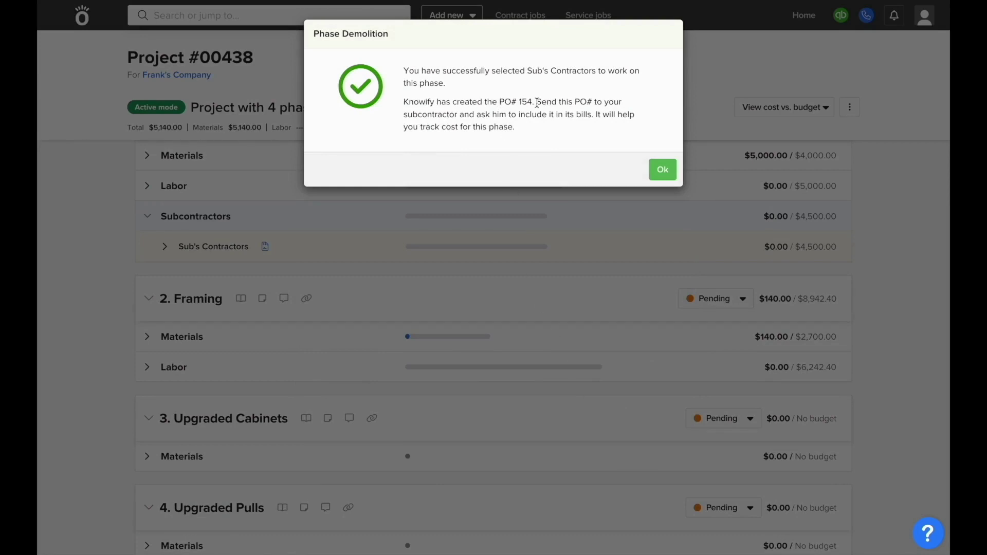
pyautogui.click(651, 168)
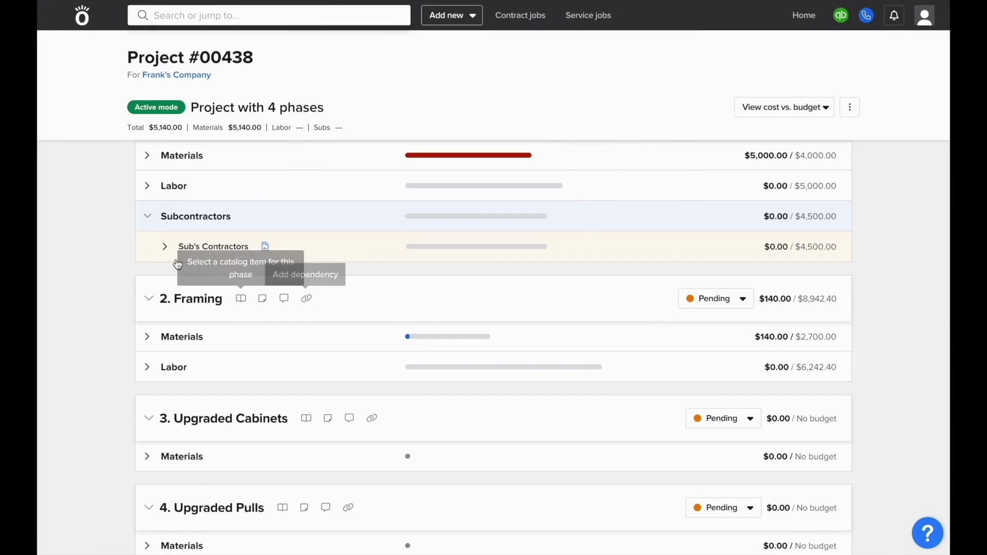
pyautogui.click(167, 246)
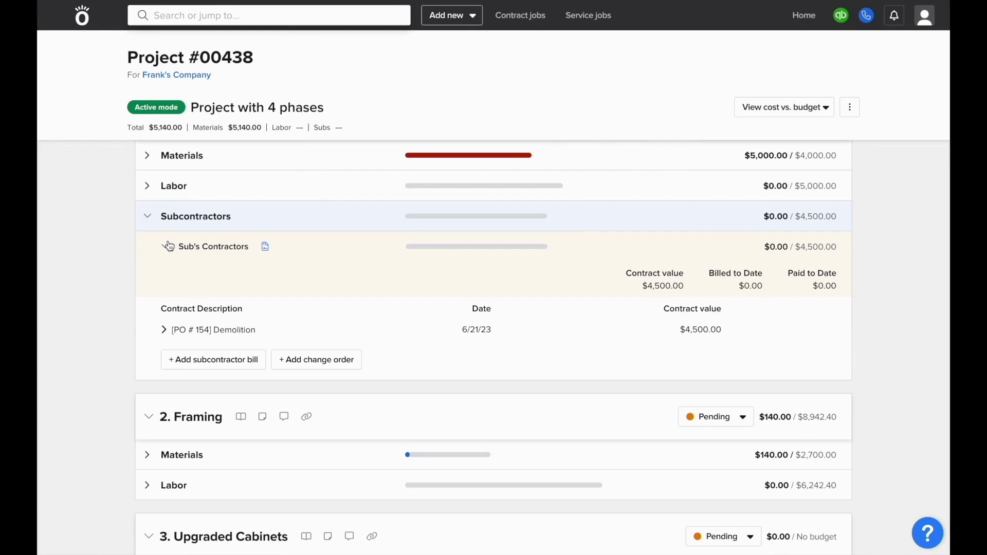
# Submit a bill from Sub's Contractors against PO 154 with a 2000 unit price
pyautogui.click(216, 364)
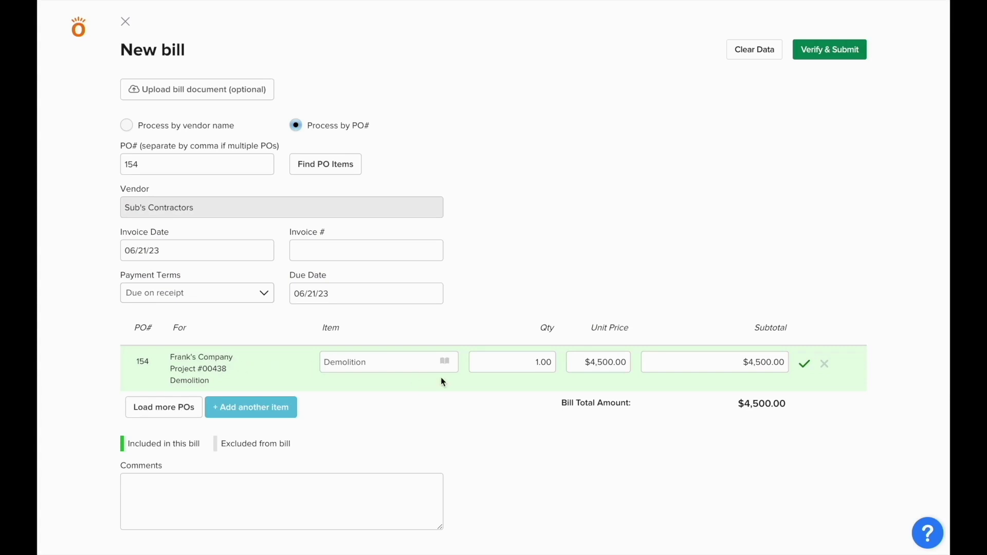
pyautogui.click(575, 363)
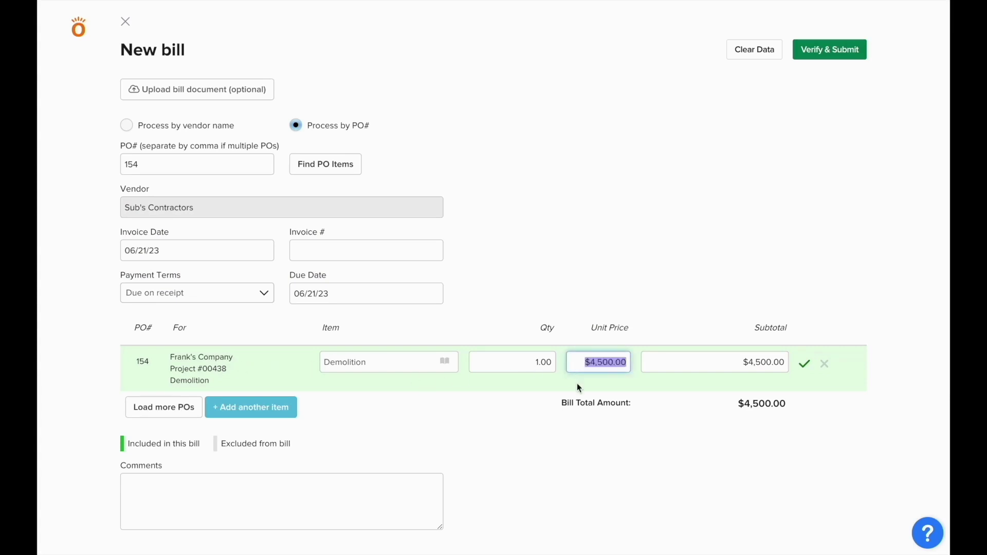
pyautogui.write('2000')
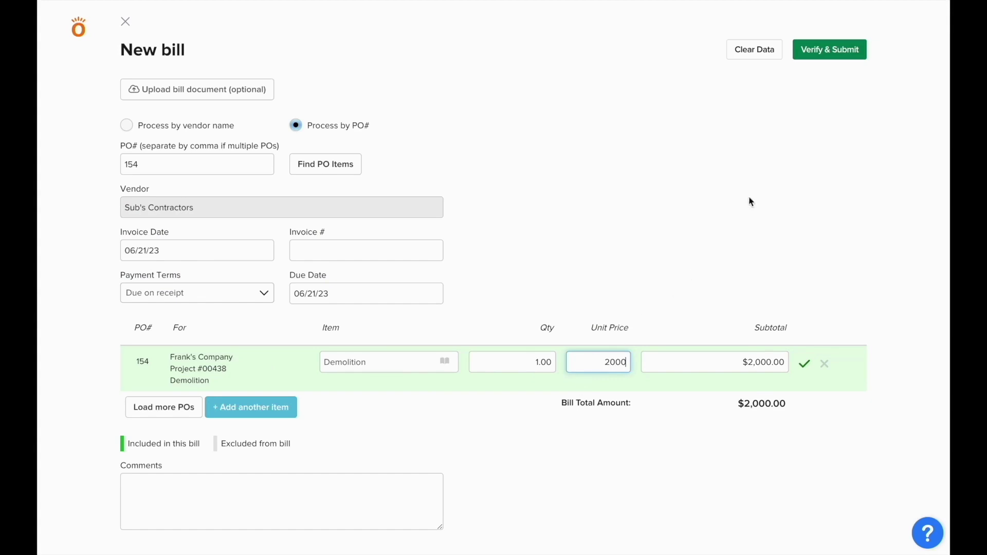
pyautogui.click(823, 60)
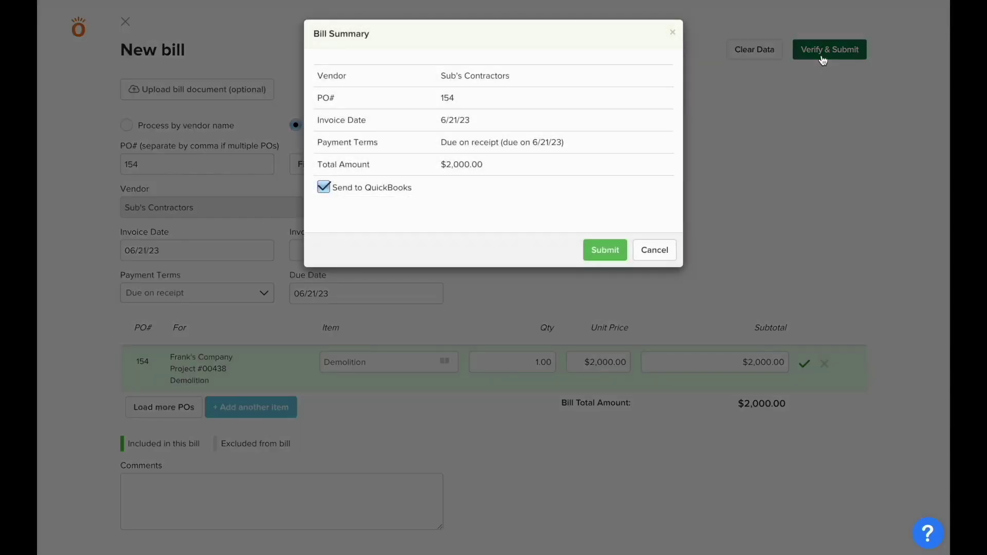
pyautogui.click(616, 250)
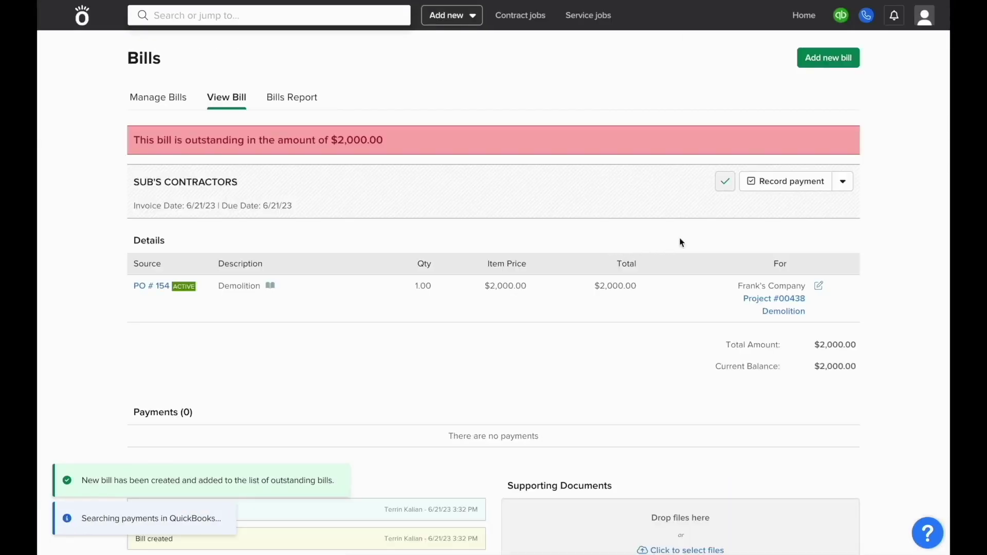
# Record a $1000 payment on the $2,000 Sub's Contractors bill
pyautogui.click(754, 191)
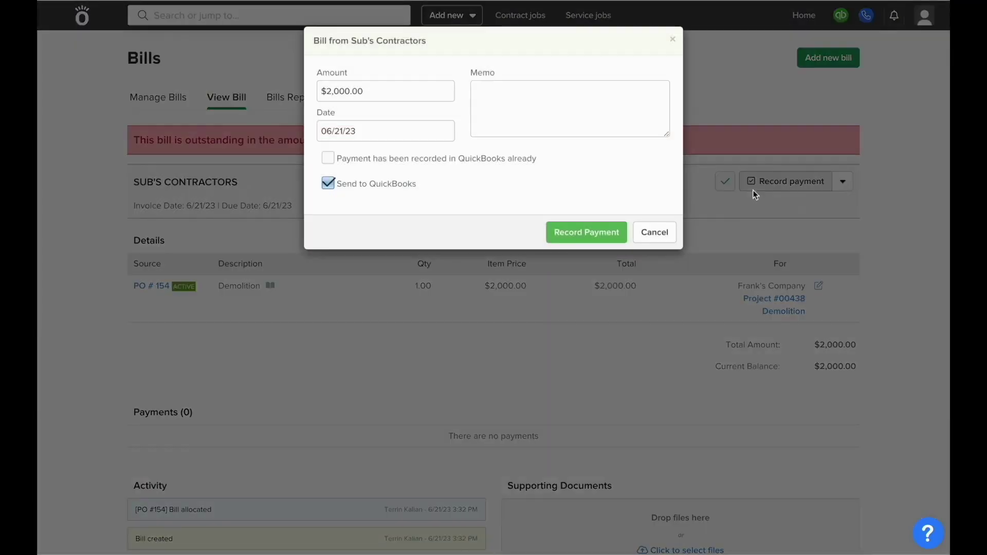
pyautogui.click(410, 93)
pyautogui.hotkey('ctrl', 'a')
pyautogui.write('$1')
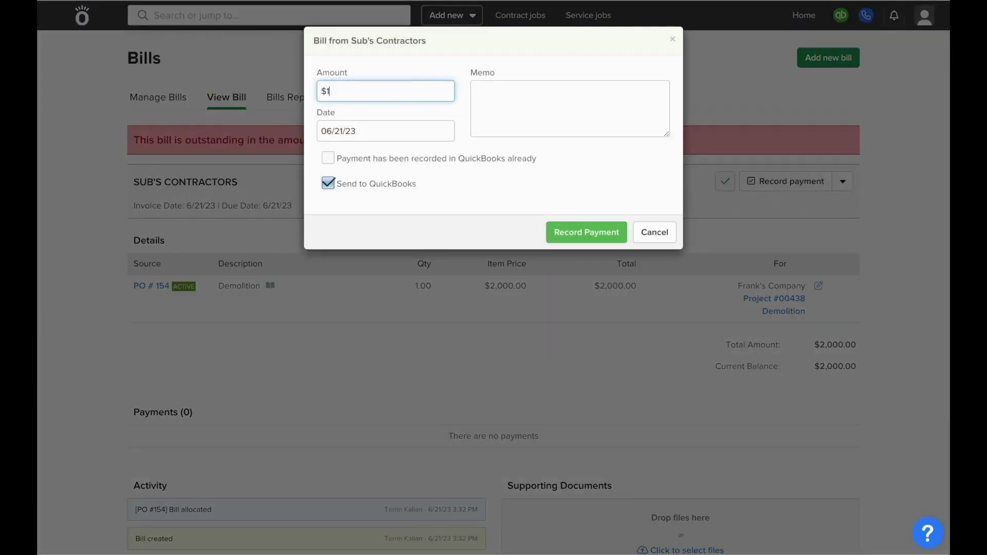
pyautogui.write('000')
pyautogui.click(550, 228)
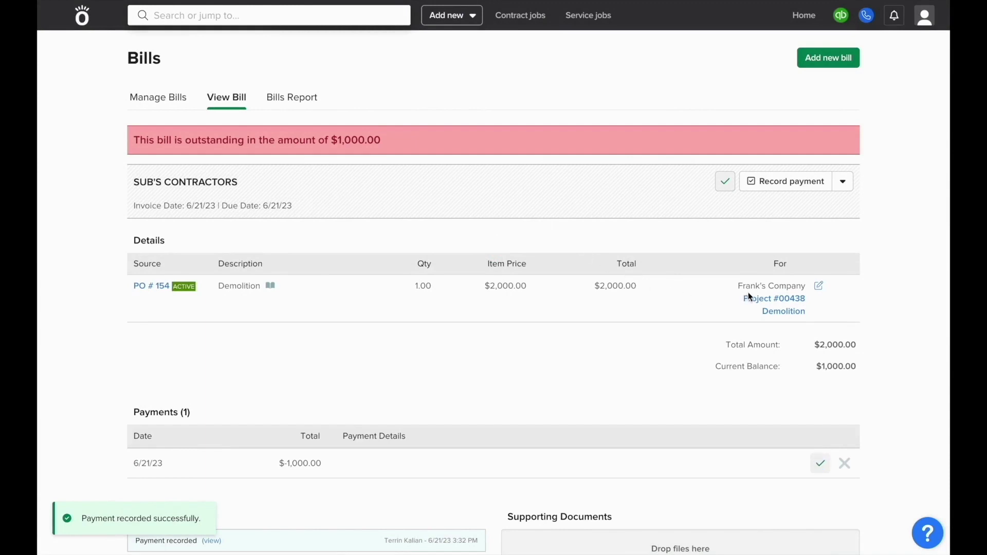
# Expand Project #00438's Demolition subcontractors to show Sub's Contractors at $2,000 billed, $1,000 paid
pyautogui.click(755, 303)
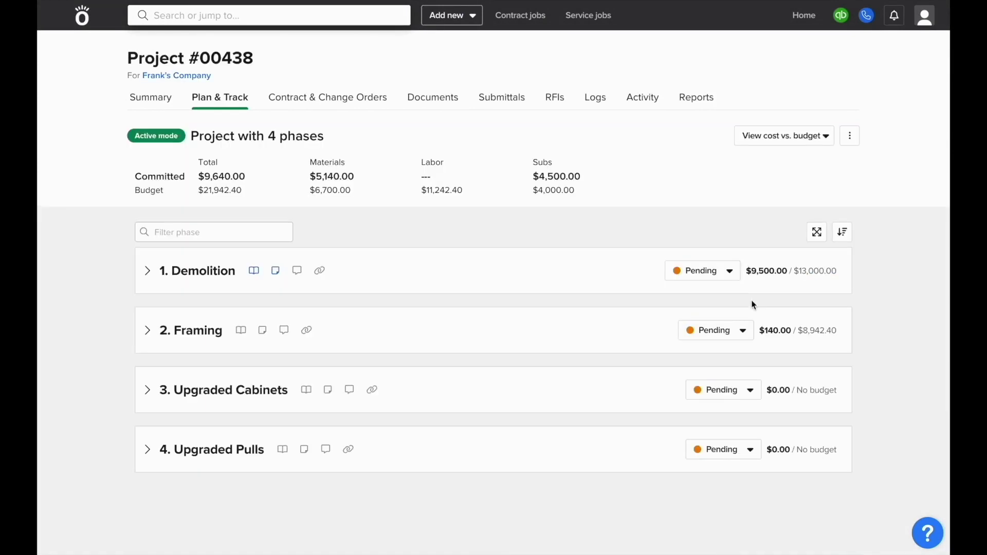
pyautogui.click(180, 269)
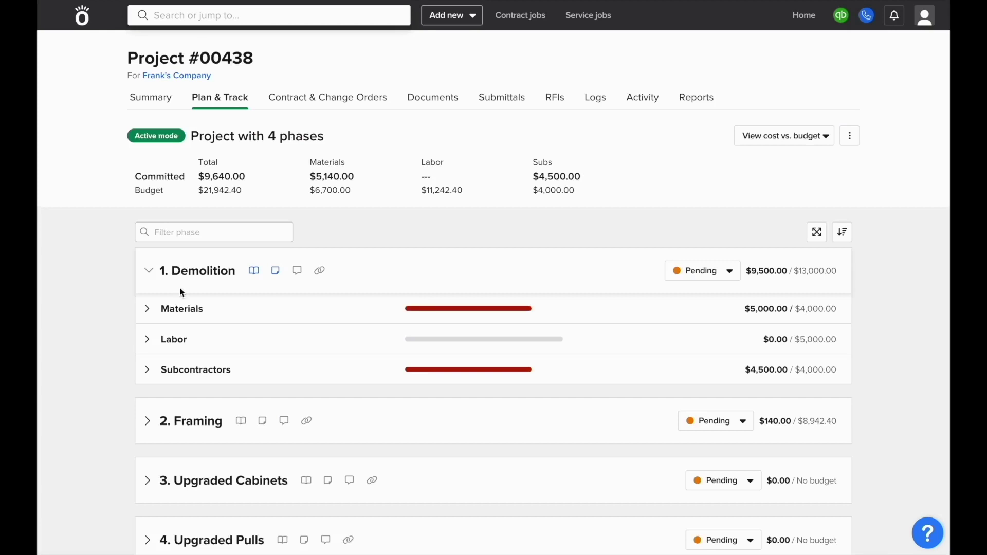
pyautogui.click(192, 370)
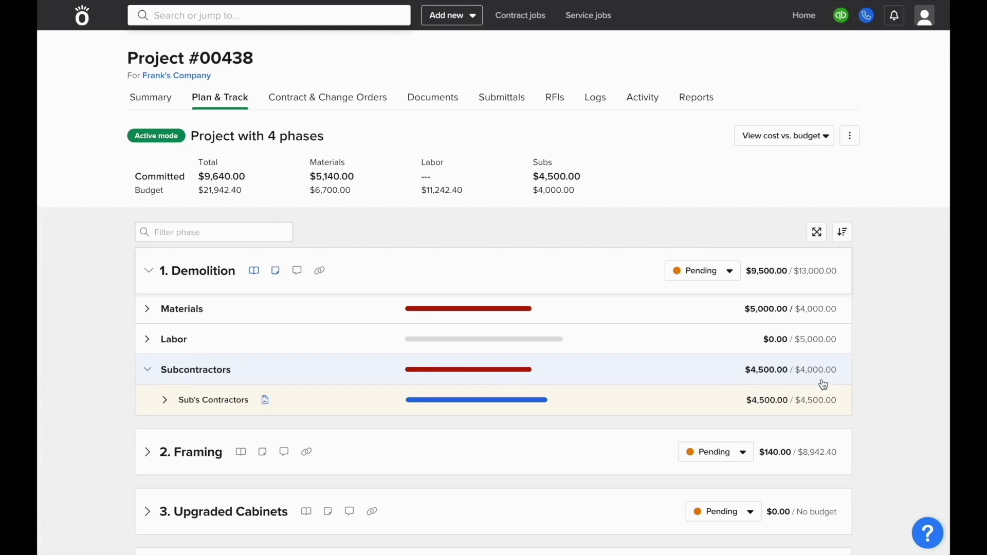
pyautogui.click(715, 403)
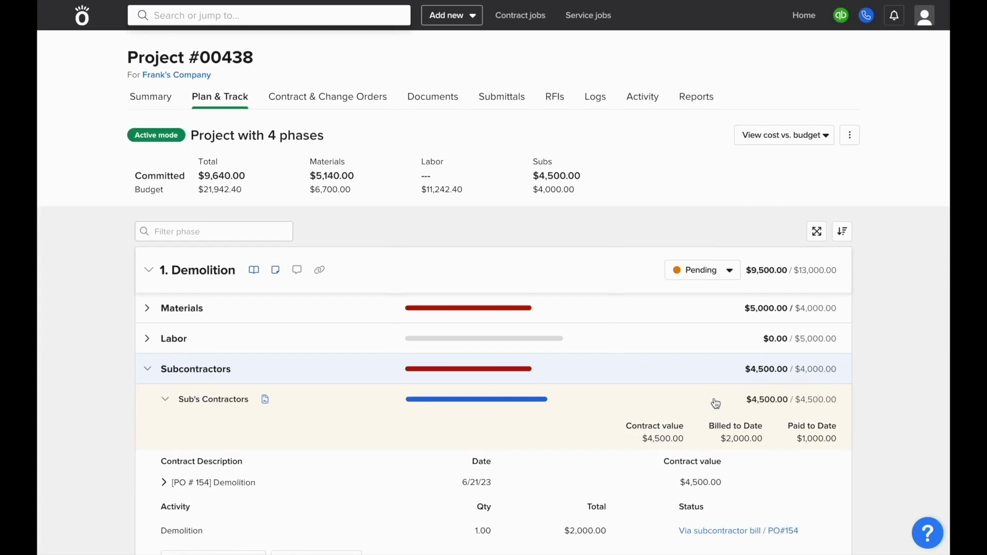
pyautogui.scroll(-2, 716, 404)
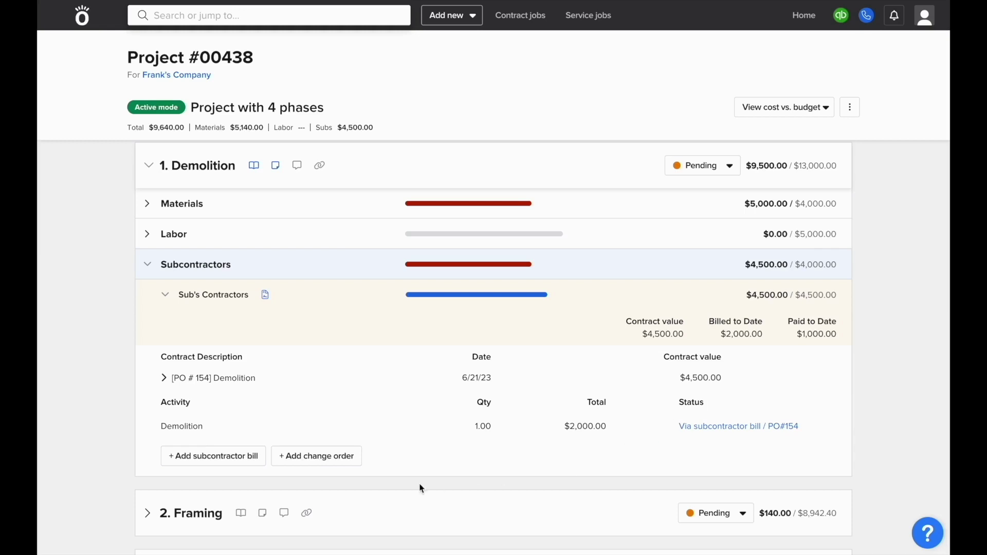
# Add a $1,000 'Additional Labor Hours Needed' change order, raising Sub's Contractors' contract to $5,500
pyautogui.click(354, 464)
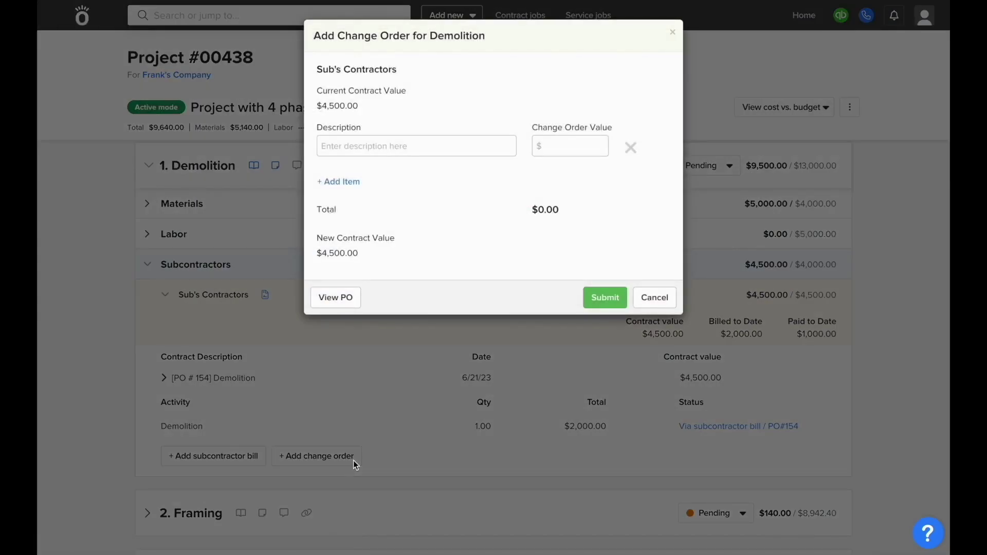
pyautogui.click(391, 147)
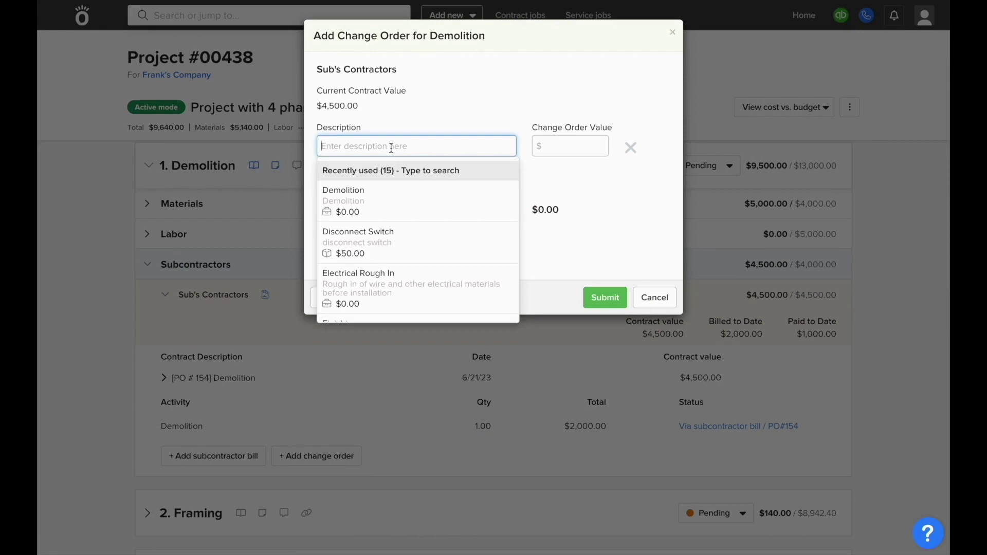
pyautogui.write('Additional Labior')
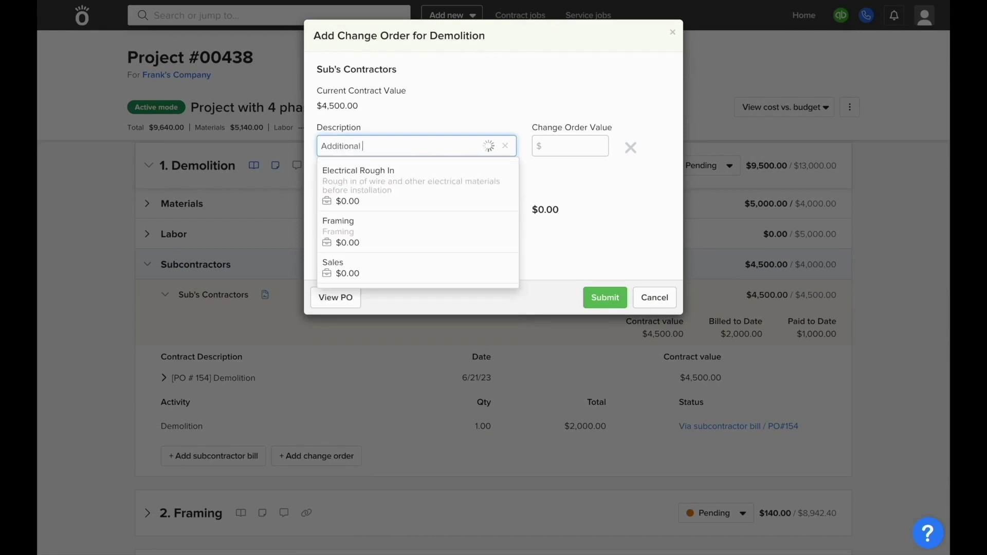
pyautogui.press('BackSpace')
pyautogui.press('BackSpace')
pyautogui.press('BackSpace')
pyautogui.write('or H')
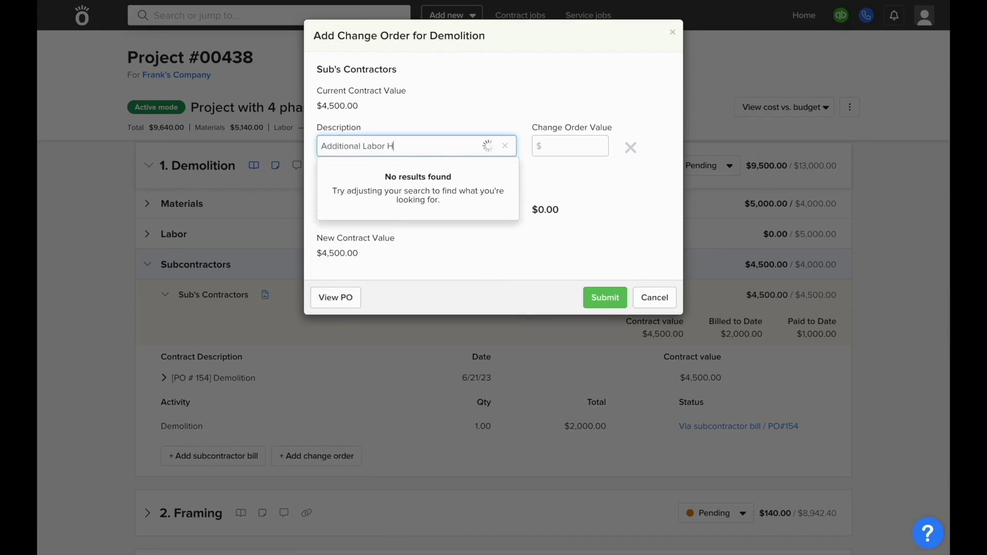
pyautogui.write('ours Needed')
pyautogui.press('Tab')
pyautogui.write('10')
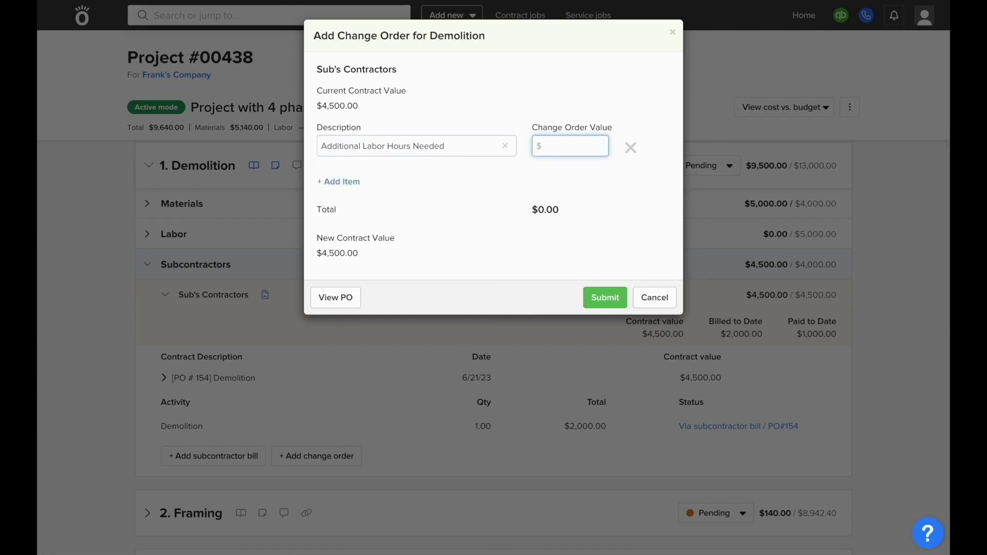
pyautogui.write('00')
pyautogui.click(416, 203)
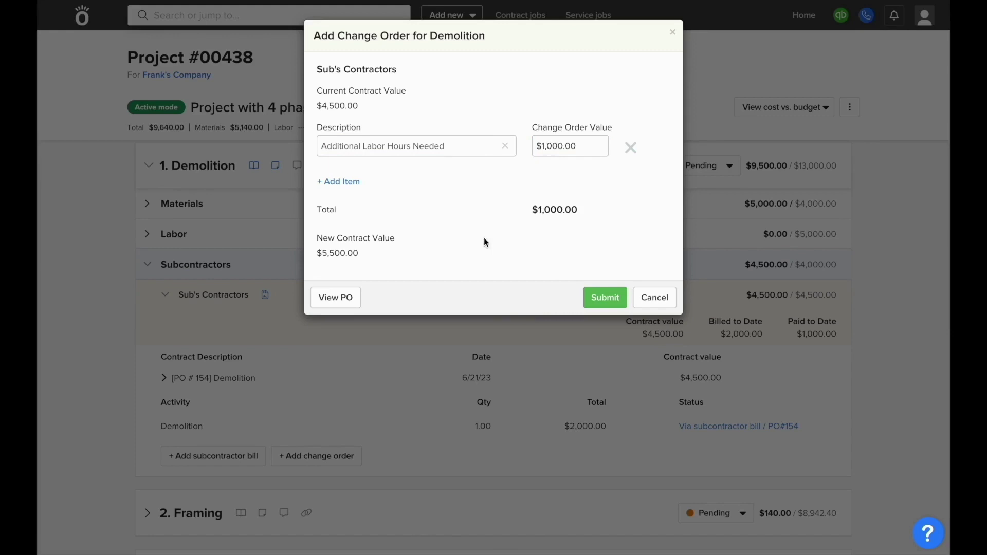
pyautogui.click(611, 299)
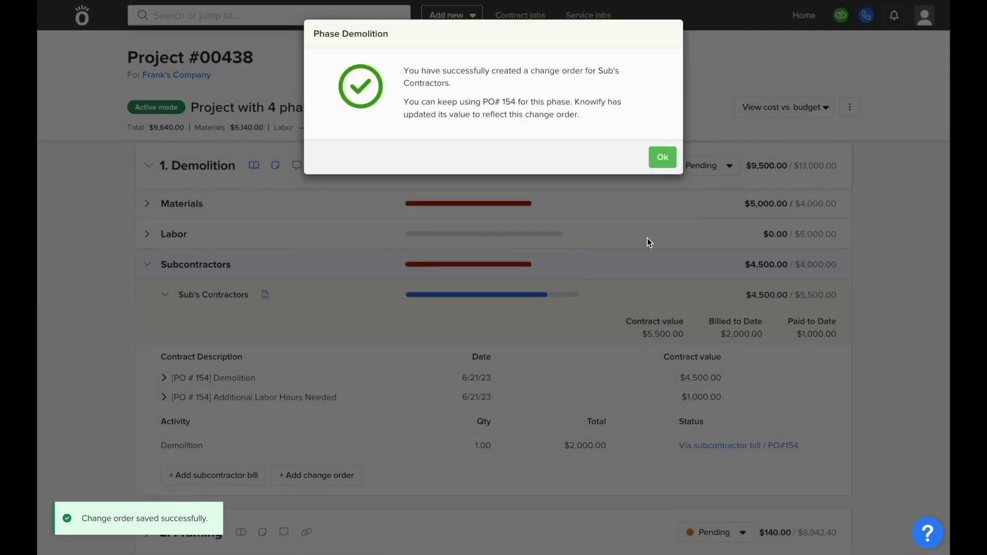
pyautogui.click(663, 160)
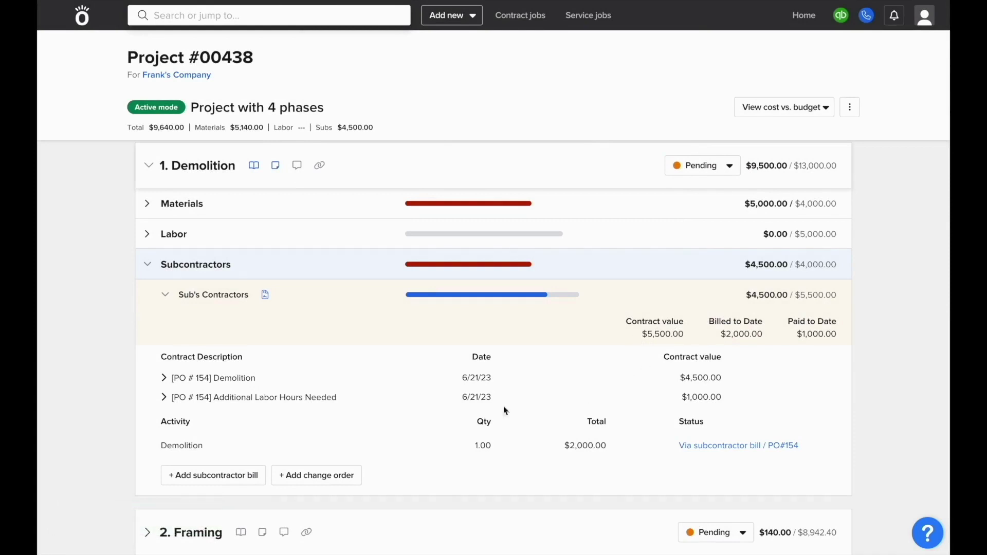
# Export the Subcontractor Report to SubsDocumentsReport_06-21-23.xlsx and open it in Excel
pyautogui.click(252, 476)
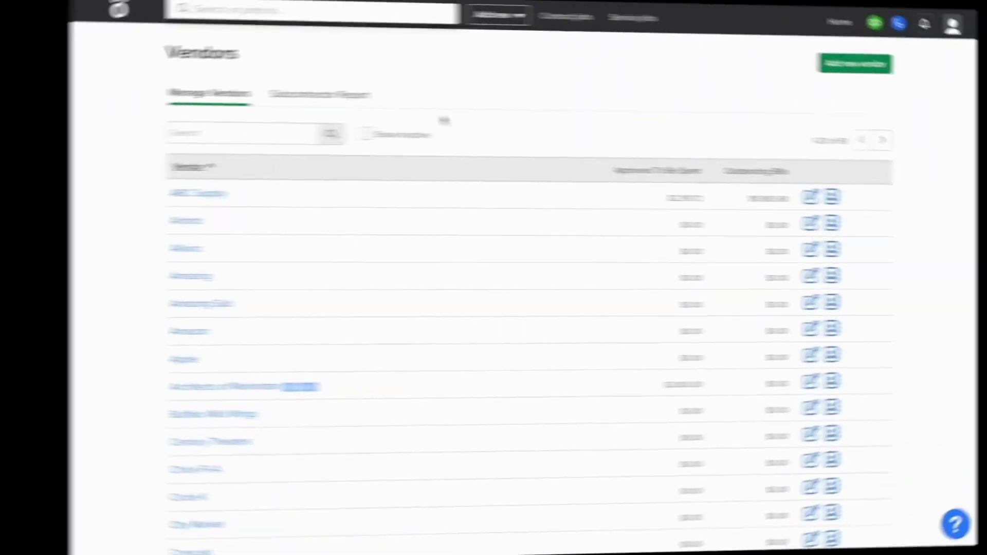
pyautogui.click(315, 98)
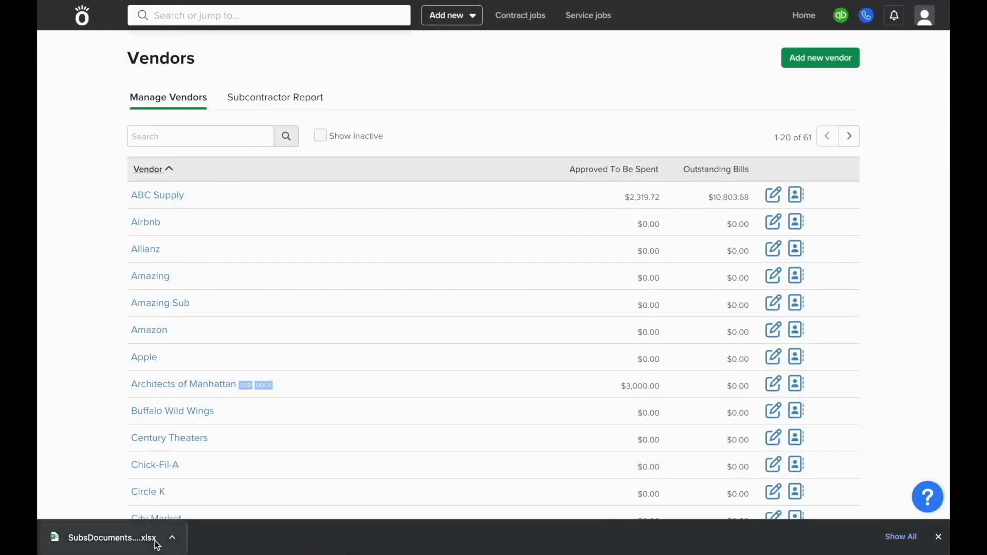
pyautogui.click(113, 537)
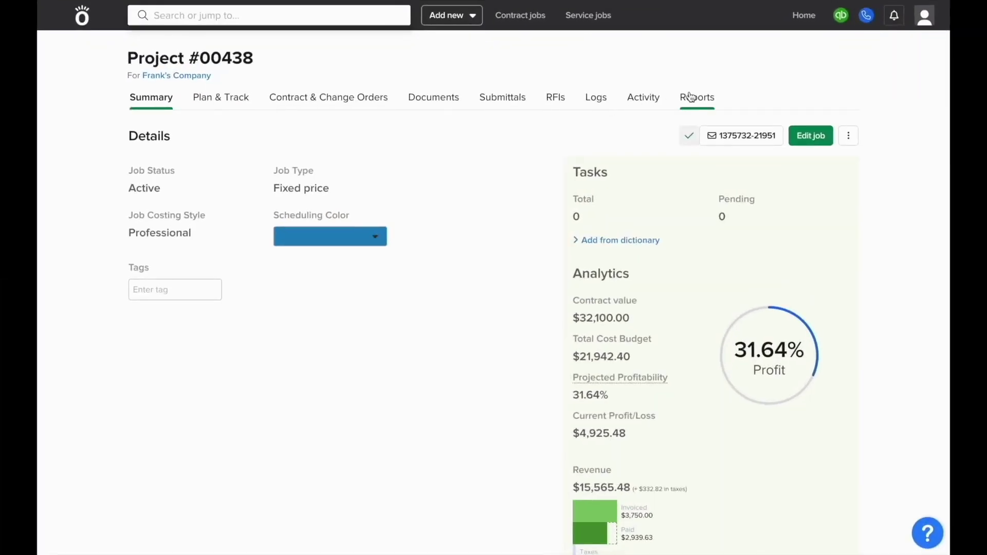
# Download Project #00438's Subcontractors Billing report from its Reports tab as an .xlsx file
pyautogui.click(690, 97)
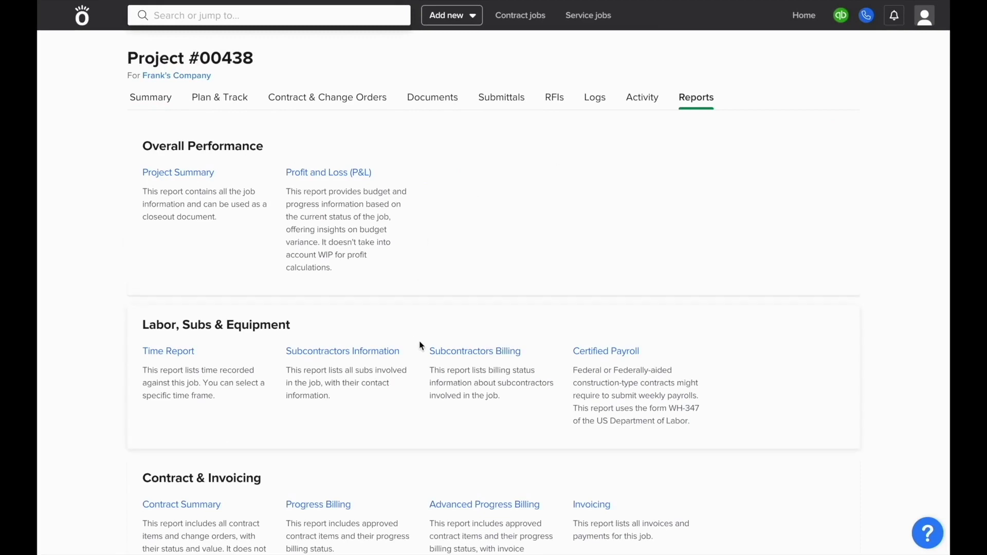
pyautogui.click(445, 357)
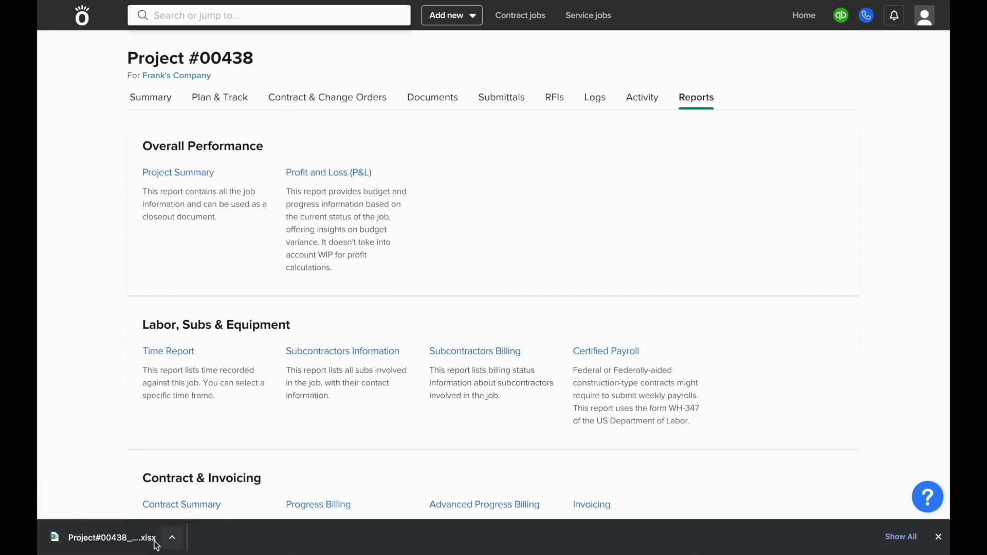
# Open the downloaded Project#00438_SubsBillingReport_6_21_2023 workbook in Excel
pyautogui.click(157, 545)
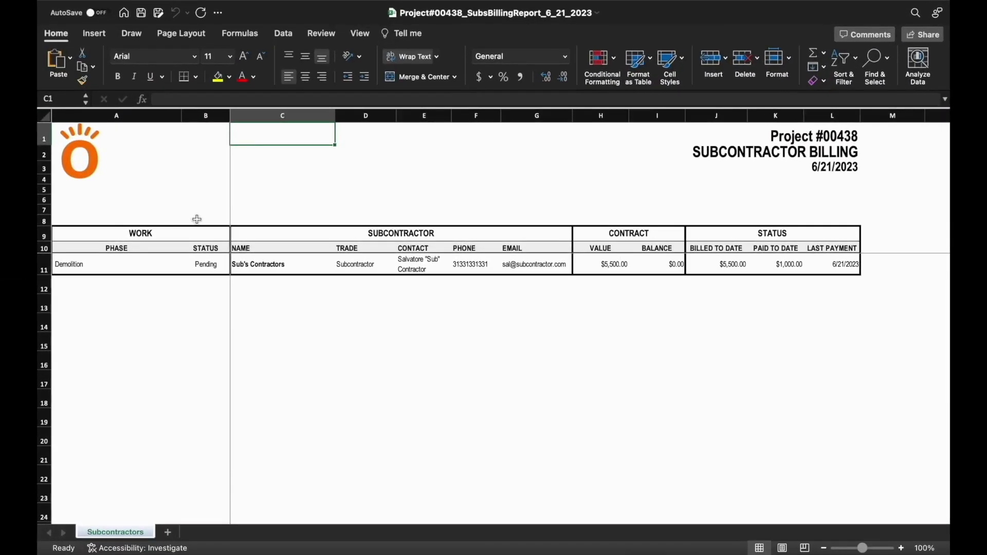